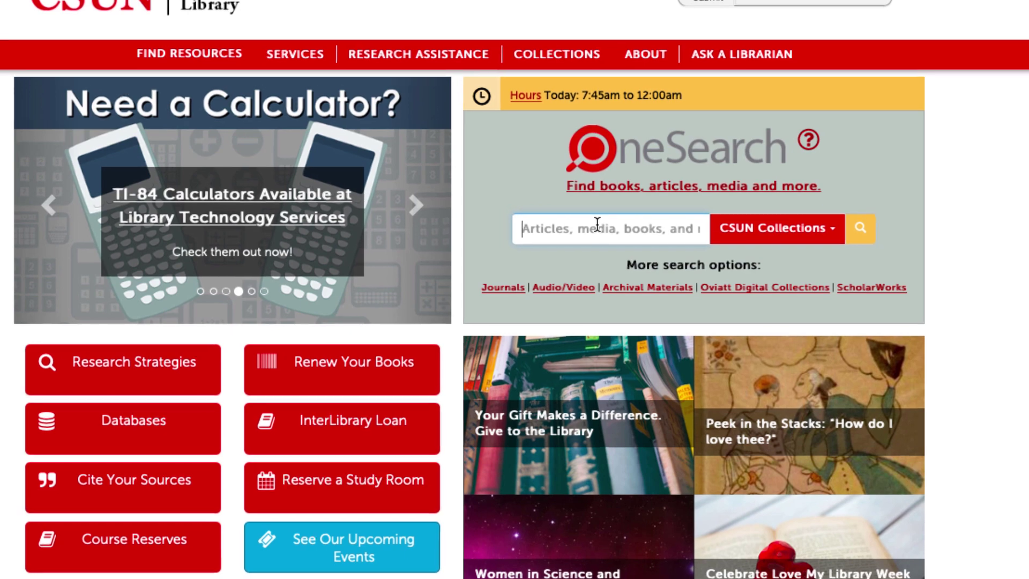
Step: Replace the abandoned '"just mercy" stevenson' query with 'criminal justice reform' in the OneSearch box
{"action": "left_click", "coordinate": [642, 233]}
{"action": "type", "text": "\"just mer"}
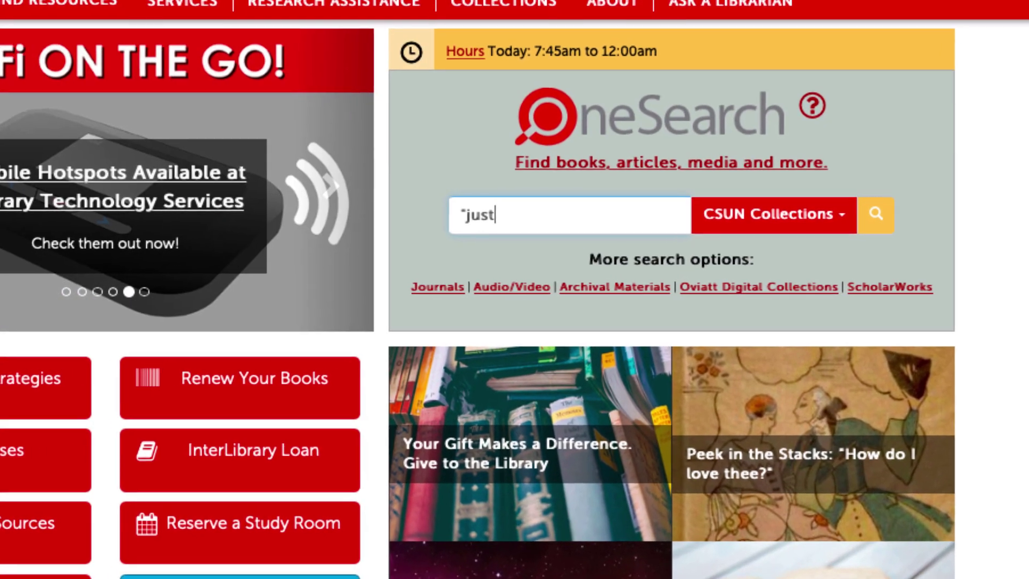
{"action": "type", "text": "cy\" stevenson"}
{"action": "key", "text": "BackSpace"}
{"action": "key", "text": "BackSpace"}
{"action": "key", "text": "BackSpace"}
{"action": "key", "text": "BackSpace"}
{"action": "key", "text": "BackSpace"}
{"action": "key", "text": "BackSpace"}
{"action": "key", "text": "BackSpace"}
{"action": "key", "text": "BackSpace"}
{"action": "key", "text": "BackSpace"}
{"action": "key", "text": "BackSpace"}
{"action": "key", "text": "BackSpace"}
{"action": "key", "text": "BackSpace"}
{"action": "key", "text": "BackSpace"}
{"action": "key", "text": "BackSpace"}
{"action": "key", "text": "BackSpace"}
{"action": "key", "text": "BackSpace"}
{"action": "key", "text": "BackSpace"}
{"action": "key", "text": "BackSpace"}
{"action": "key", "text": "BackSpace"}
{"action": "key", "text": "BackSpace"}
{"action": "key", "text": "BackSpace"}
{"action": "key", "text": "BackSpace"}
{"action": "type", "text": "c"}
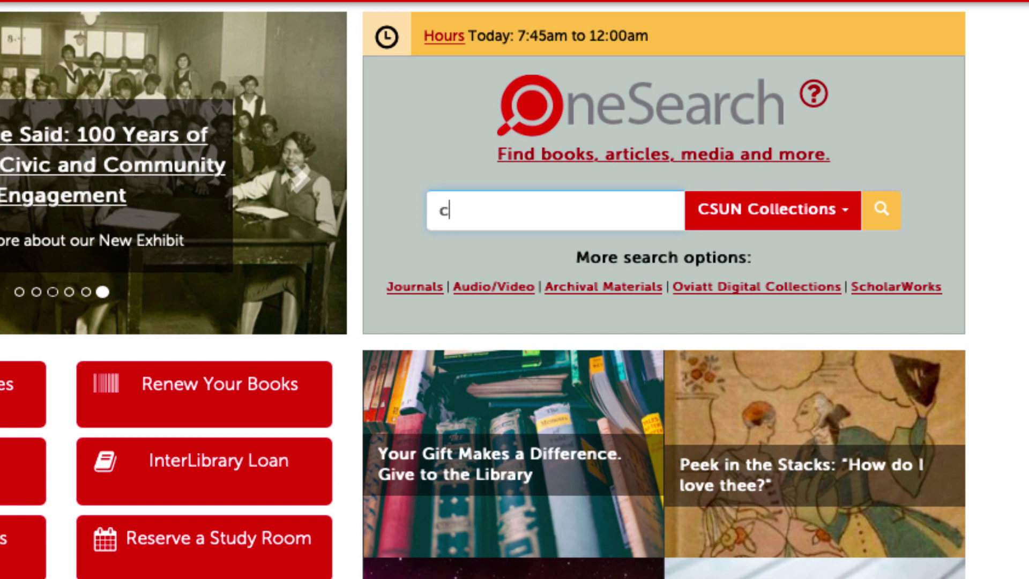
{"action": "type", "text": "riminal justice refor"}
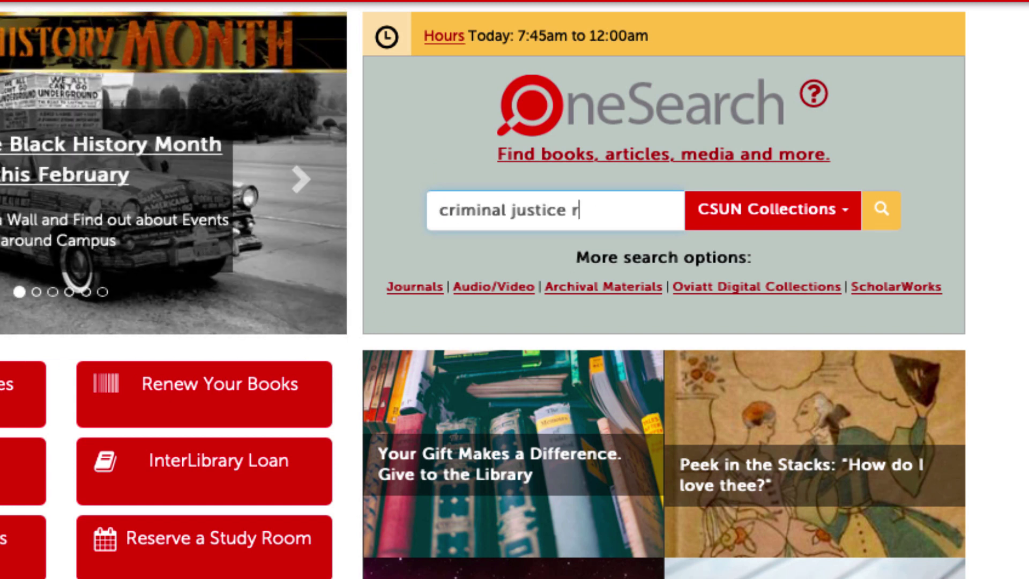
{"action": "type", "text": "m"}
Step: Run the 'criminal justice reform' search and sign in through the student and employee login
{"action": "left_click", "coordinate": [884, 209]}
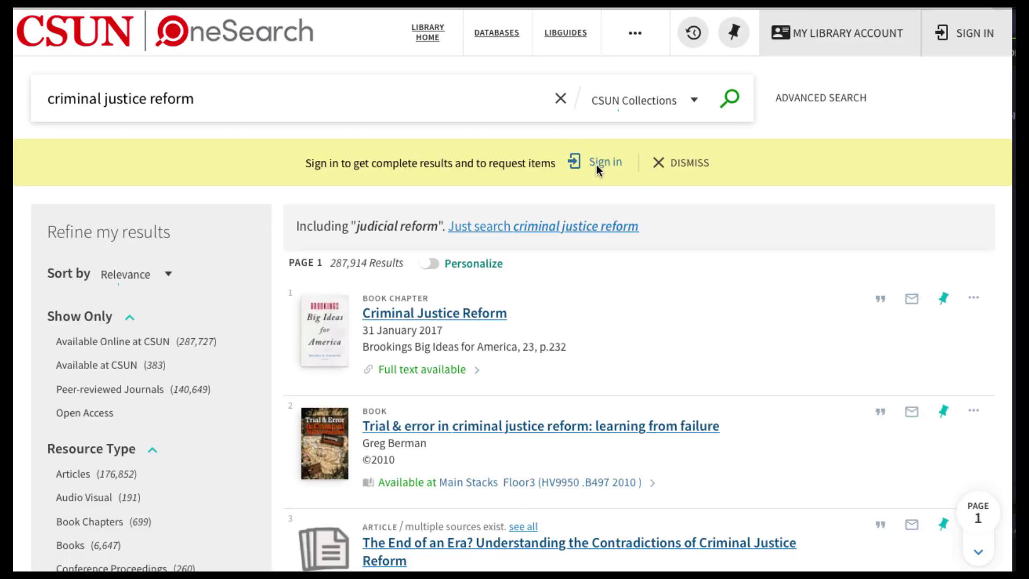
{"action": "left_click", "coordinate": [598, 166]}
{"action": "left_click", "coordinate": [518, 262]}
{"action": "type", "text": "abc123"}
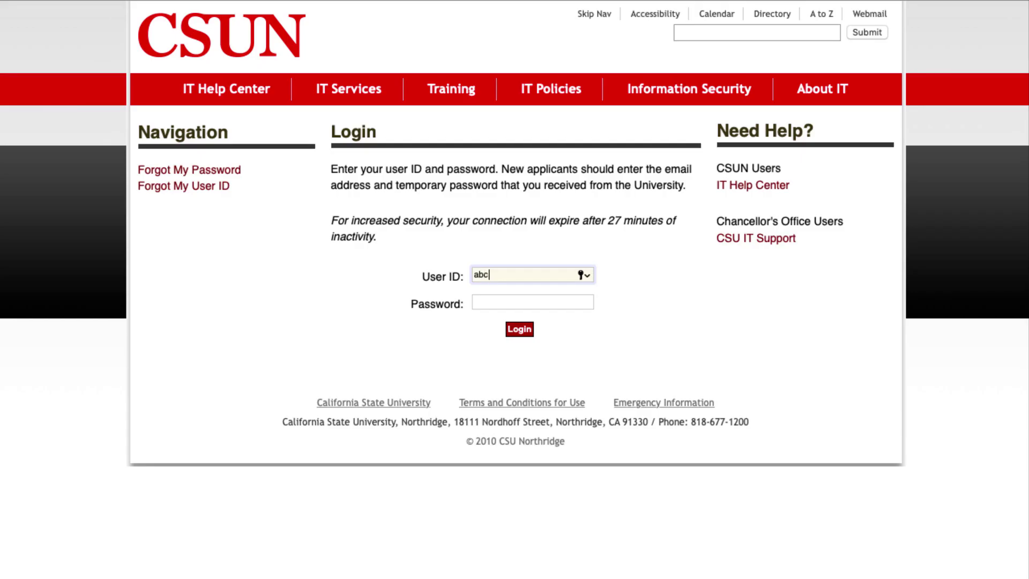
{"action": "left_click", "coordinate": [532, 302]}
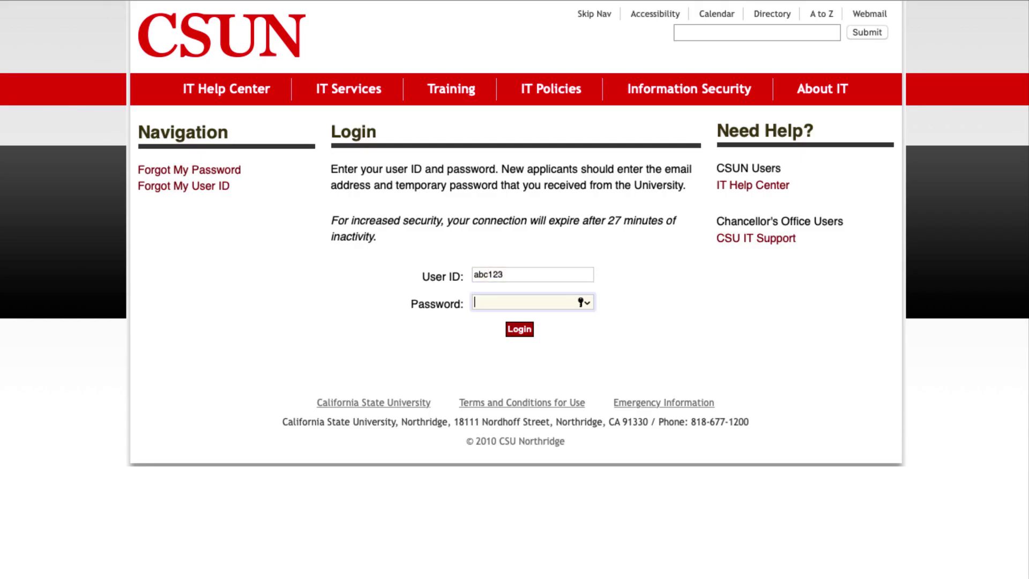
{"action": "left_click", "coordinate": [518, 328]}
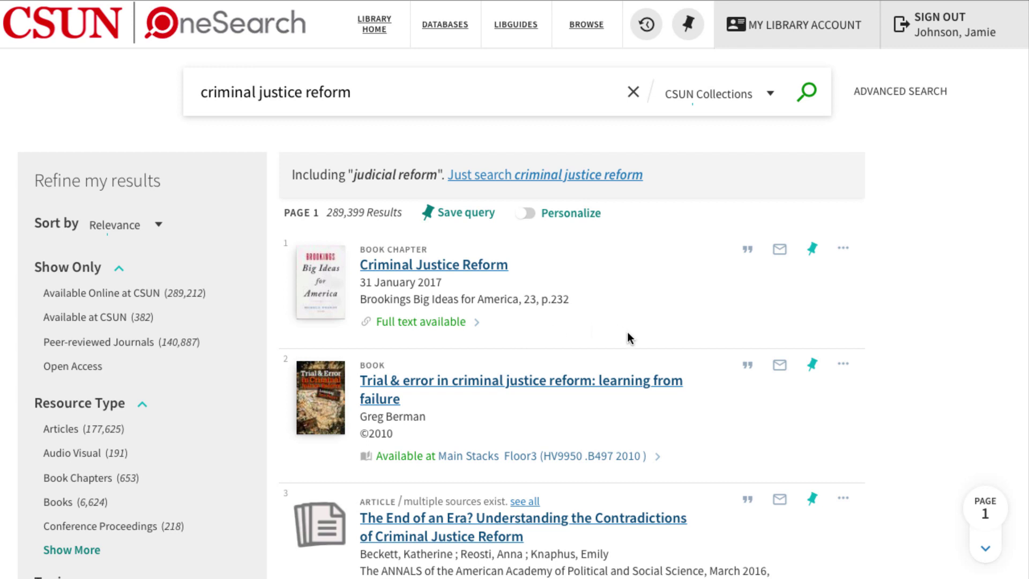
{"action": "scroll", "coordinate": [627, 337], "scroll_direction": "down", "scroll_amount": 2}
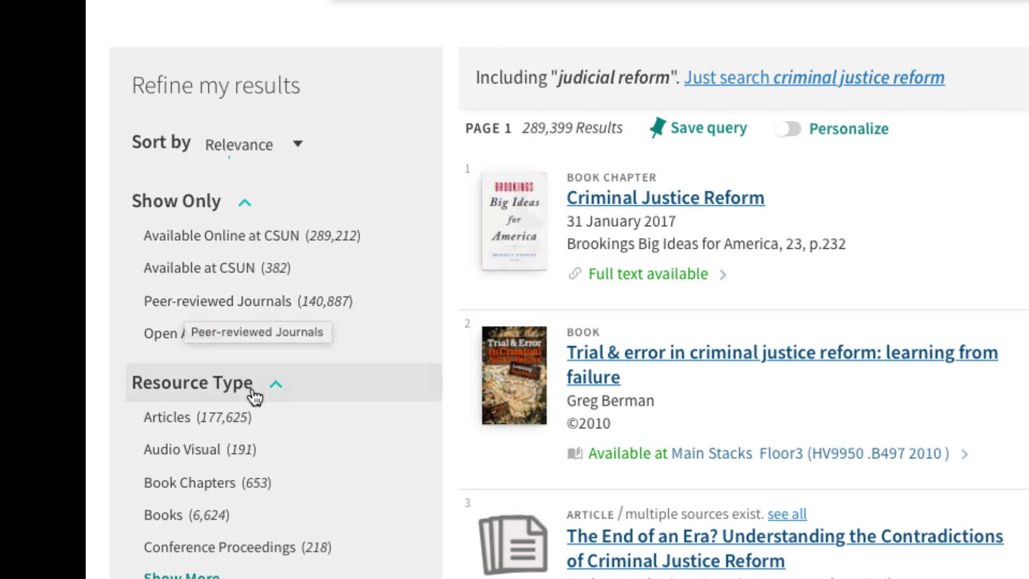
{"action": "scroll", "coordinate": [287, 420], "scroll_direction": "down", "scroll_amount": 2}
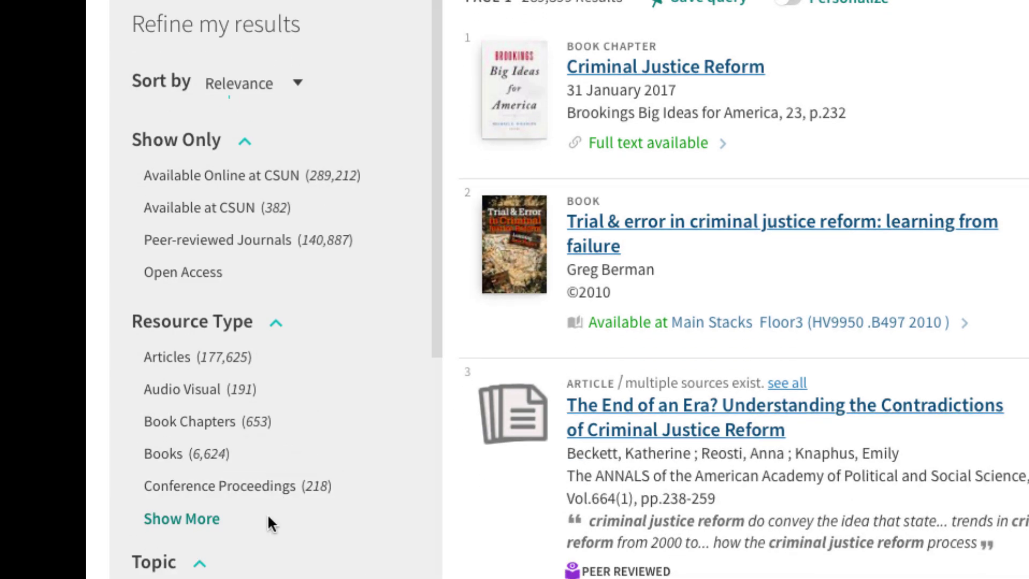
{"action": "scroll", "coordinate": [268, 514], "scroll_direction": "down", "scroll_amount": 1}
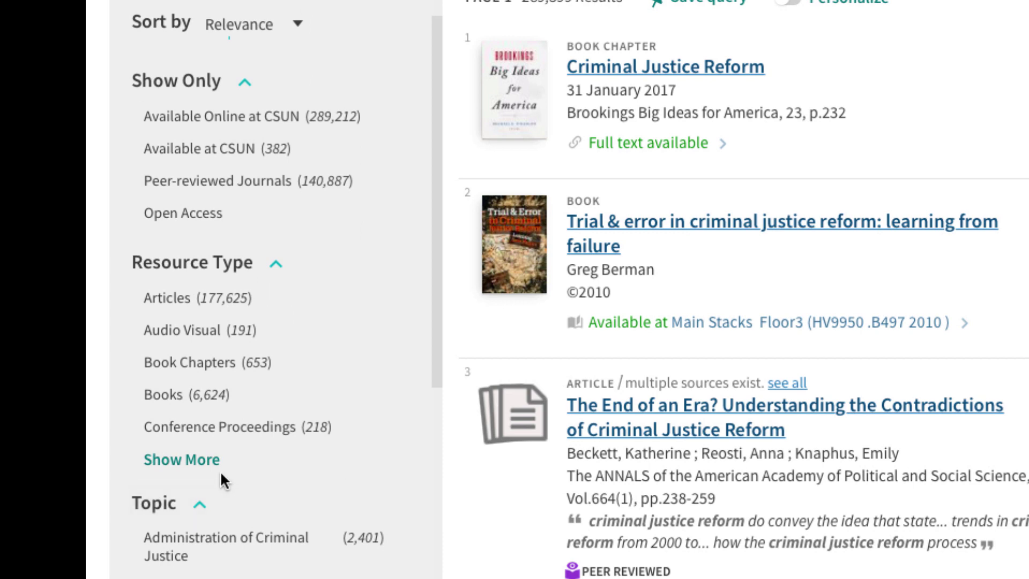
{"action": "left_click", "coordinate": [184, 465]}
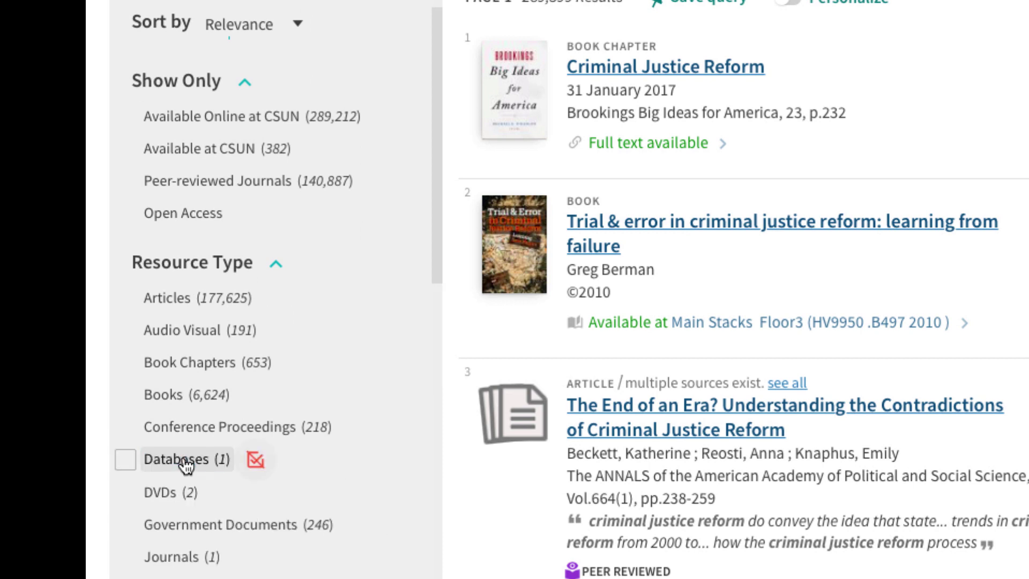
{"action": "scroll", "coordinate": [257, 505], "scroll_direction": "down", "scroll_amount": 4}
{"action": "scroll", "coordinate": [261, 513], "scroll_direction": "down", "scroll_amount": 5}
{"action": "scroll", "coordinate": [261, 513], "scroll_direction": "down", "scroll_amount": 4}
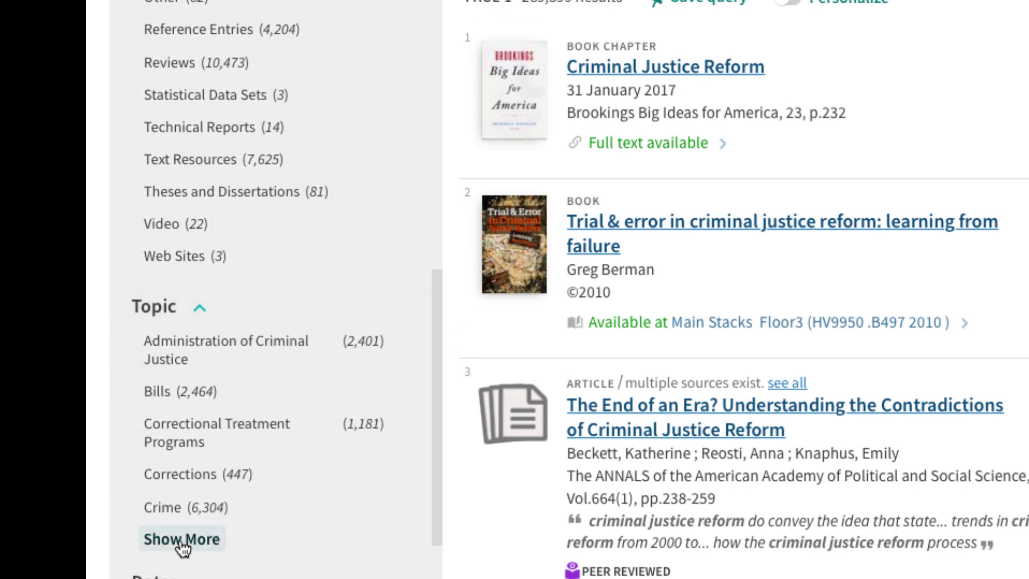
{"action": "left_click", "coordinate": [170, 539]}
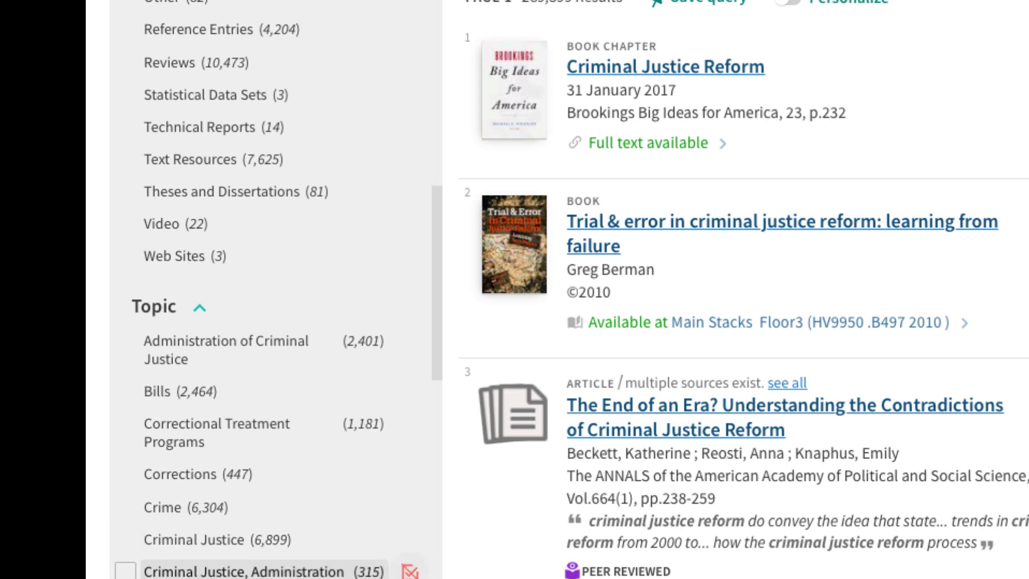
{"action": "scroll", "coordinate": [171, 552], "scroll_direction": "down", "scroll_amount": 1}
{"action": "scroll", "coordinate": [209, 568], "scroll_direction": "down", "scroll_amount": 4}
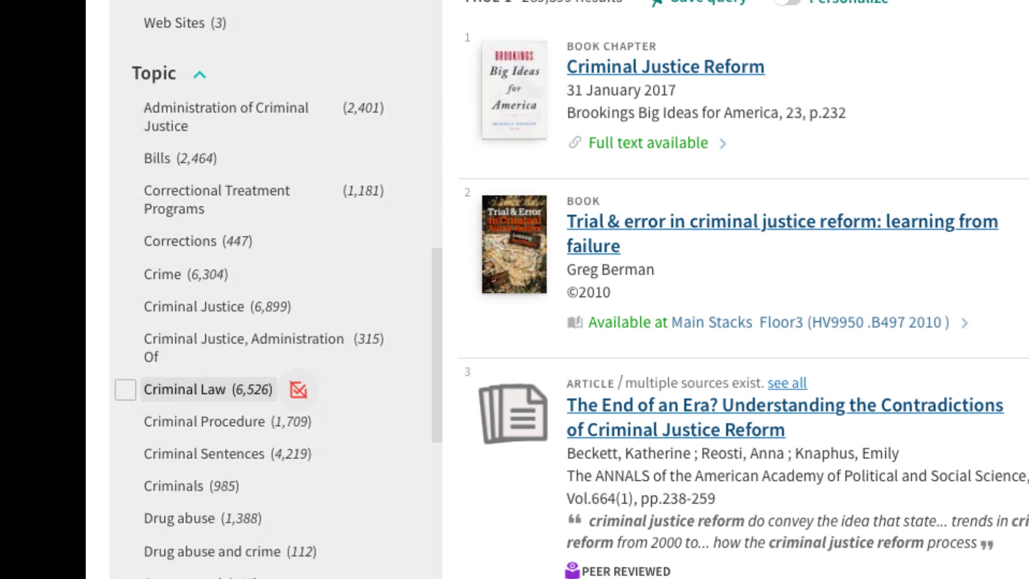
{"action": "scroll", "coordinate": [214, 407], "scroll_direction": "down", "scroll_amount": 4}
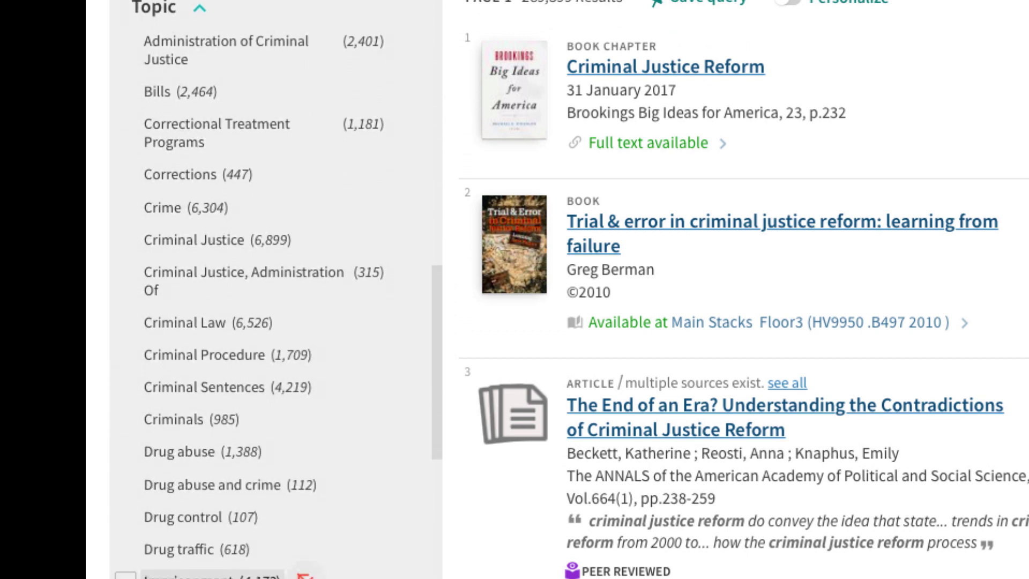
{"action": "scroll", "coordinate": [214, 403], "scroll_direction": "down", "scroll_amount": 2}
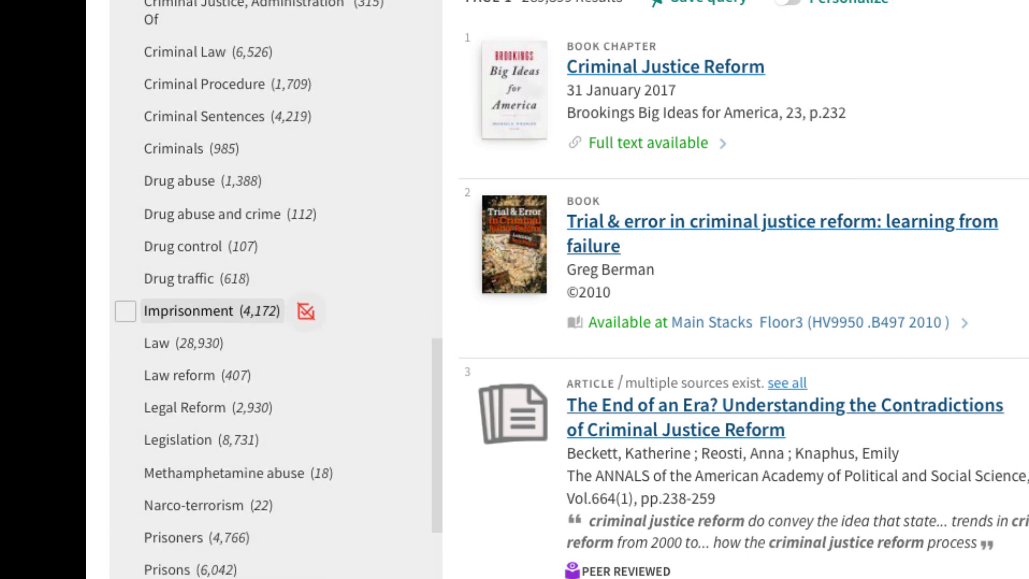
{"action": "scroll", "coordinate": [214, 462], "scroll_direction": "down", "scroll_amount": 3}
{"action": "scroll", "coordinate": [214, 462], "scroll_direction": "down", "scroll_amount": 4}
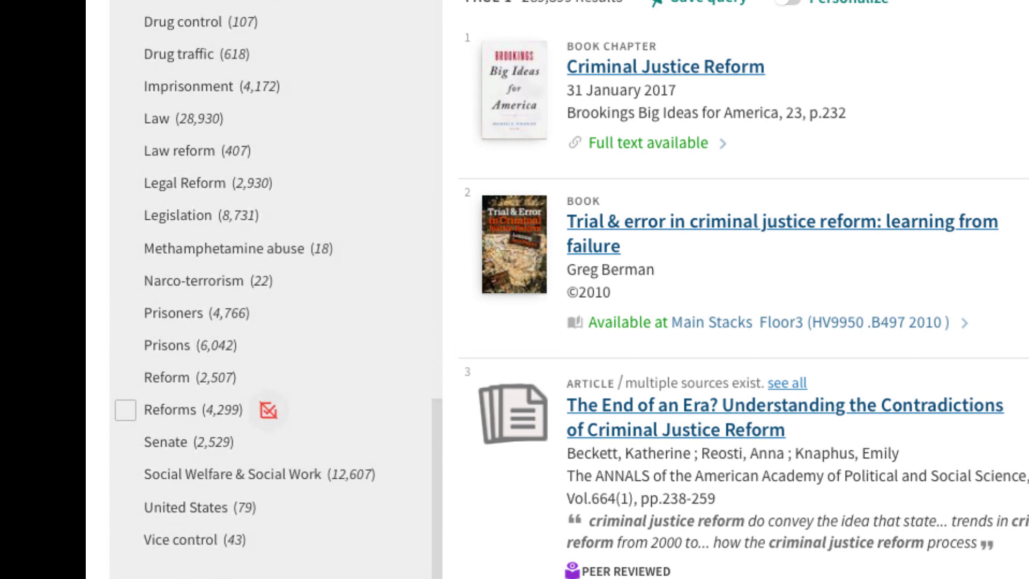
{"action": "scroll", "coordinate": [214, 462], "scroll_direction": "down", "scroll_amount": 1}
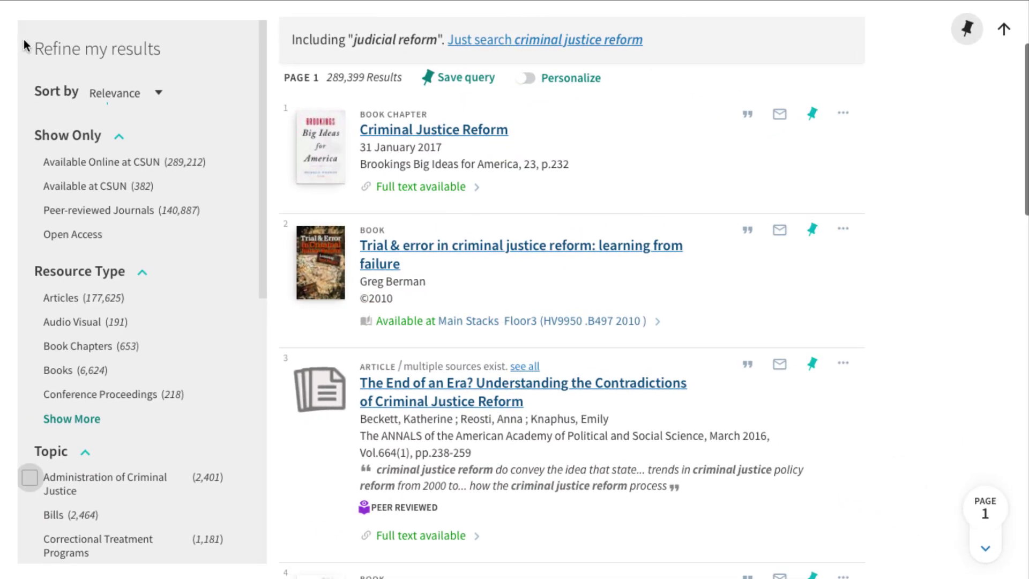
Step: Filter to peer-reviewed journal articles on Administration of Criminal Justice dated from 2014
{"action": "left_click", "coordinate": [34, 211]}
{"action": "left_click", "coordinate": [38, 298]}
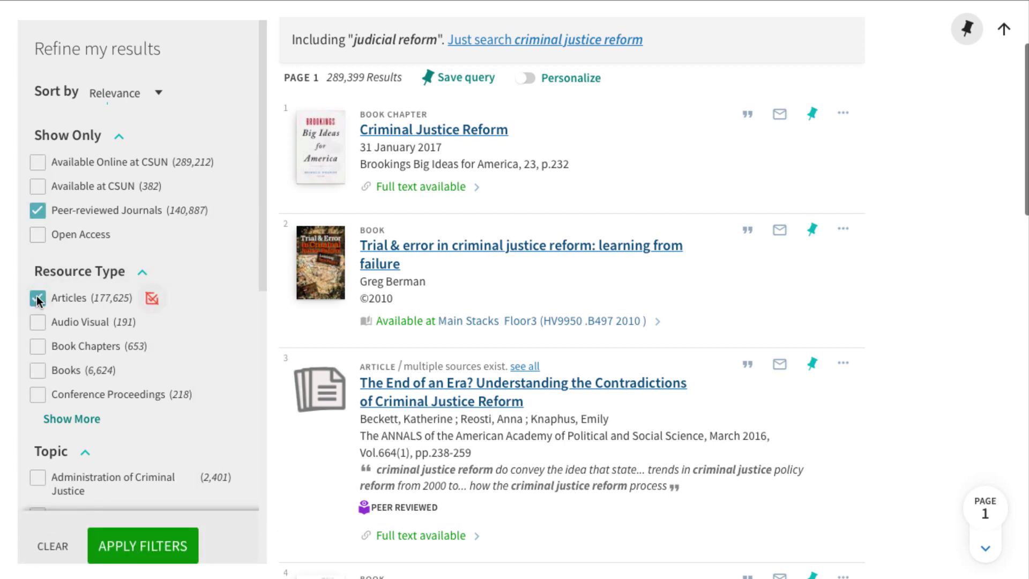
{"action": "left_click", "coordinate": [37, 479]}
{"action": "scroll", "coordinate": [37, 483], "scroll_direction": "down", "scroll_amount": 6}
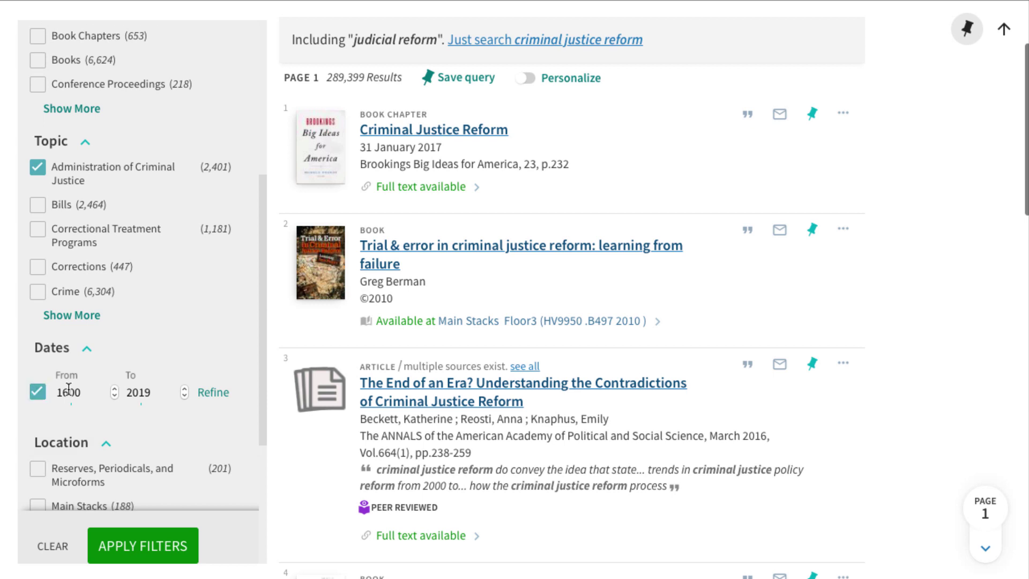
{"action": "type", "text": "2014"}
{"action": "left_click", "coordinate": [138, 555]}
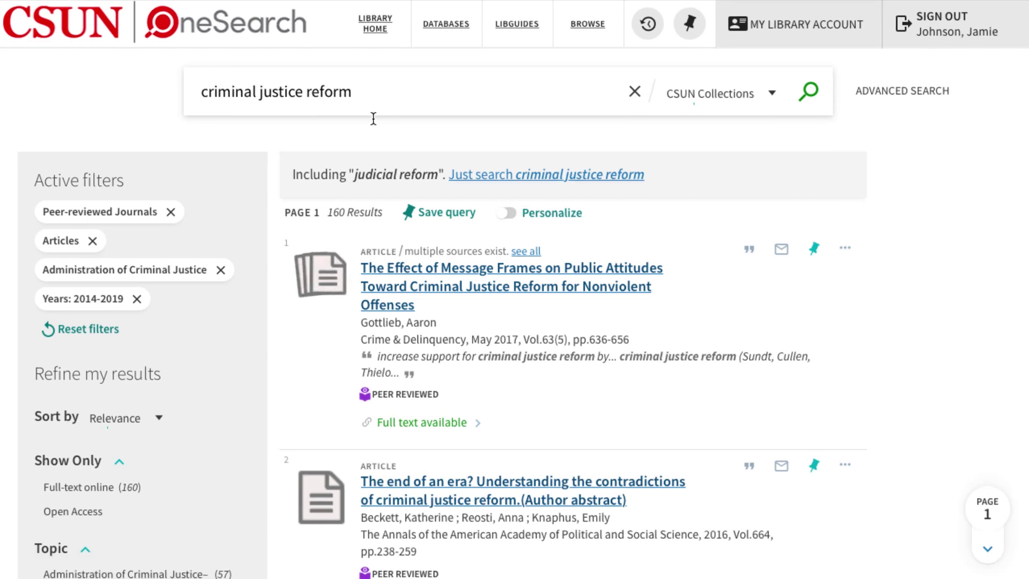
Step: Add 'sentencing' to the search query and dismiss the suggestions list
{"action": "left_click", "coordinate": [377, 91]}
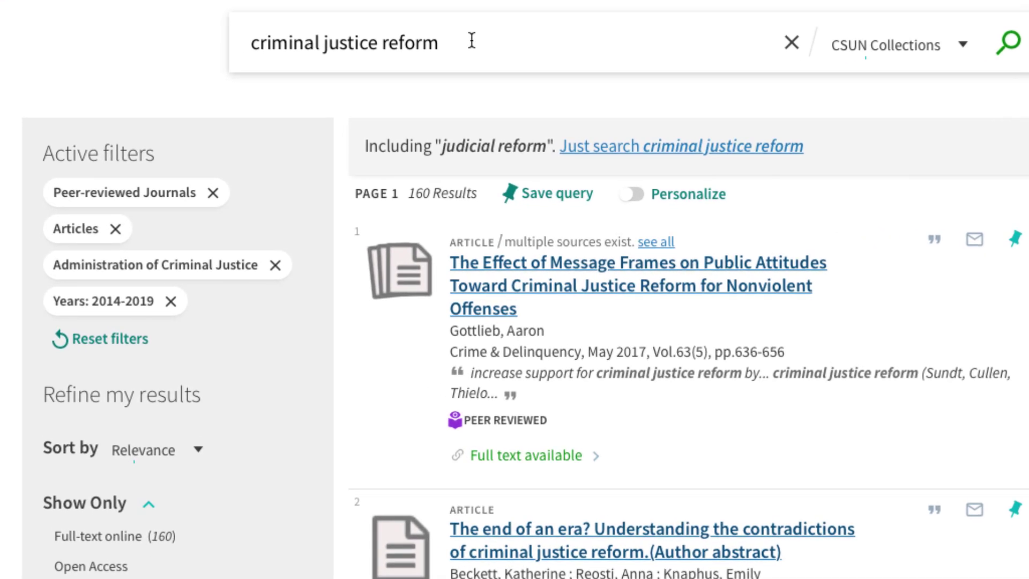
{"action": "type", "text": "sentencing"}
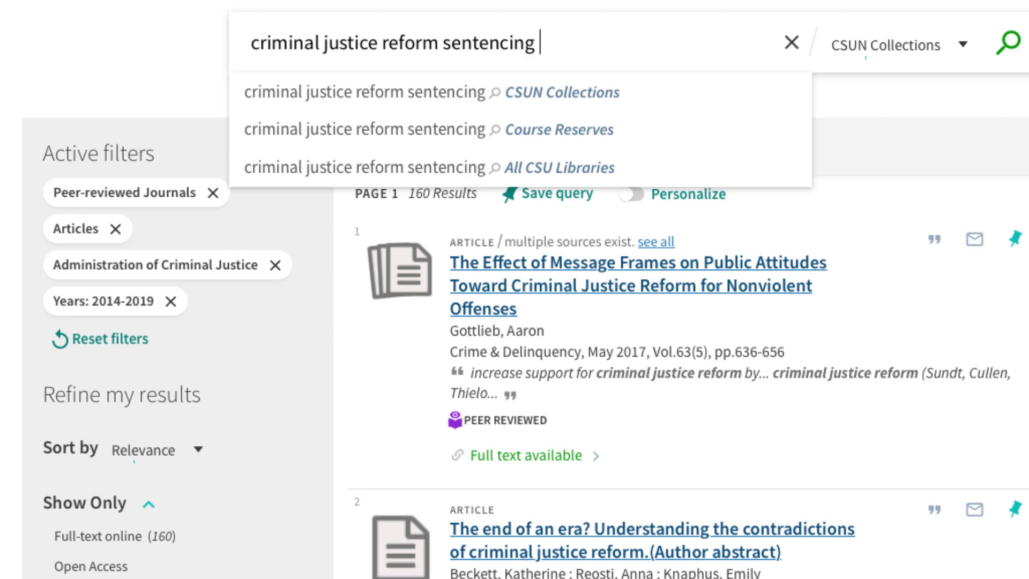
{"action": "key", "text": "Escape"}
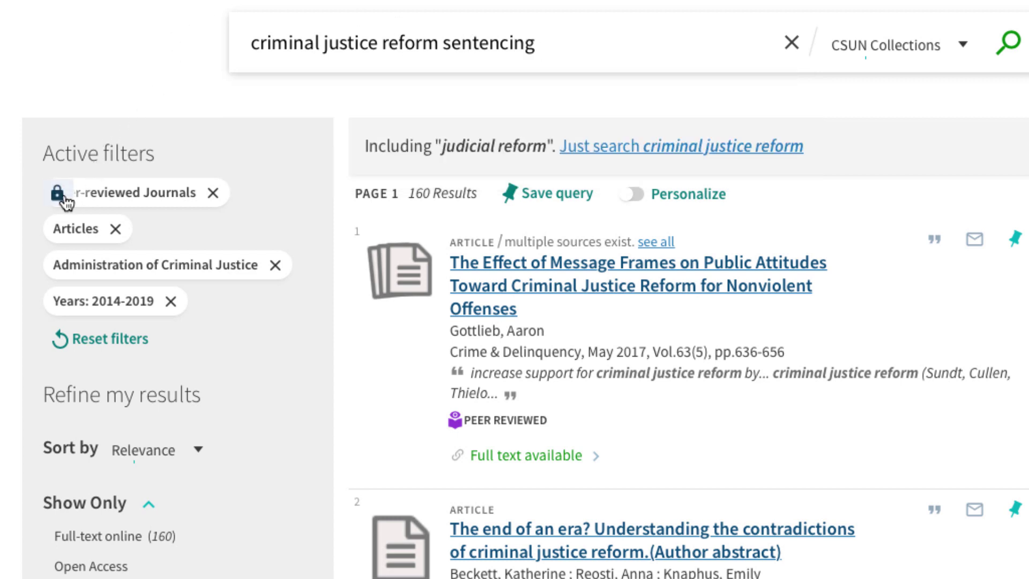
Step: Lock the Peer-reviewed, Articles, Administration of Criminal Justice and Years filters, then rerun the search
{"action": "left_click", "coordinate": [58, 193]}
{"action": "left_click", "coordinate": [59, 228]}
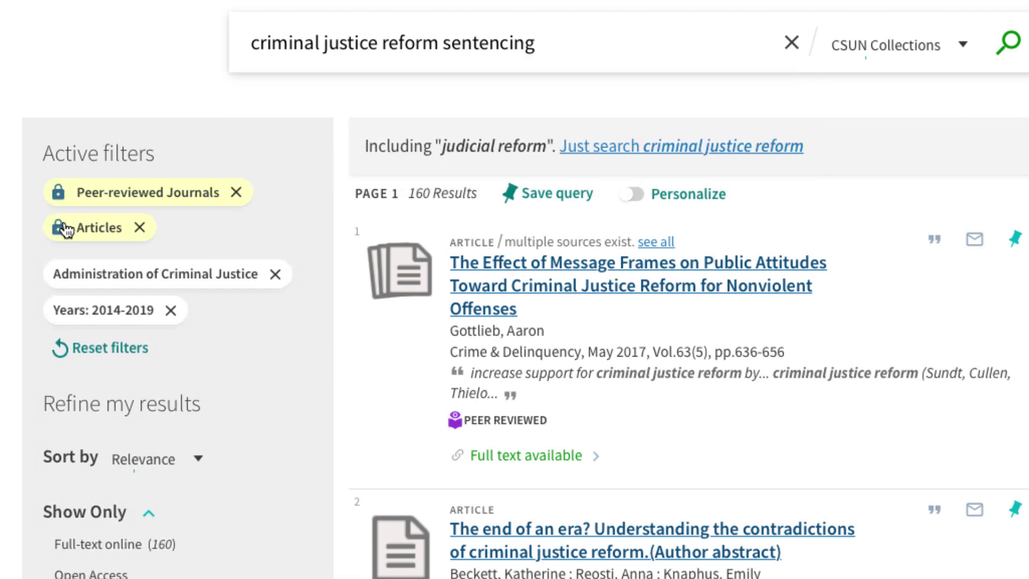
{"action": "left_click", "coordinate": [58, 263]}
{"action": "left_click", "coordinate": [58, 298]}
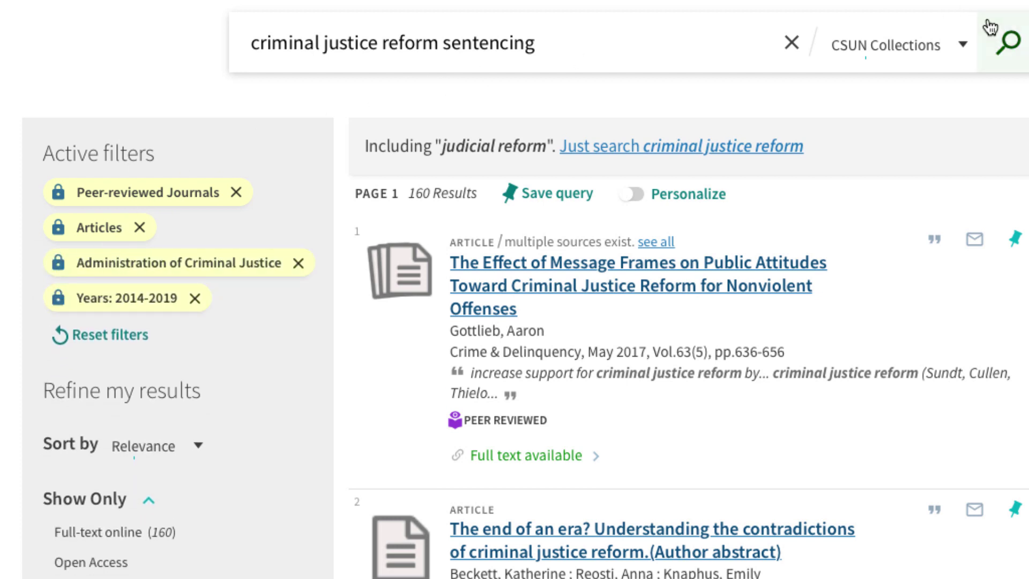
{"action": "left_click", "coordinate": [999, 36]}
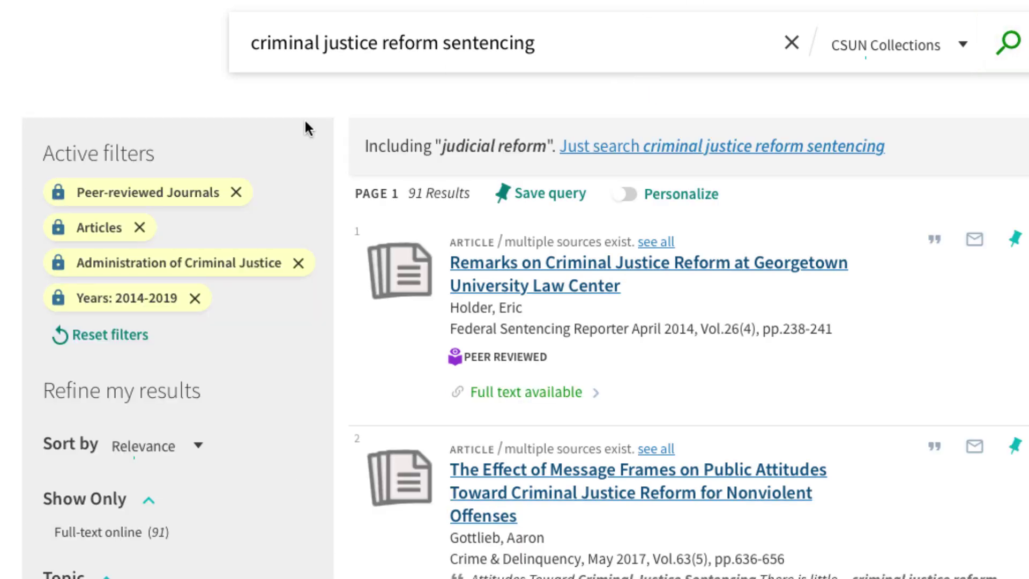
Step: Remove the Years 2014-2019 filter and view the first article's Online Access sources
{"action": "left_click", "coordinate": [194, 298]}
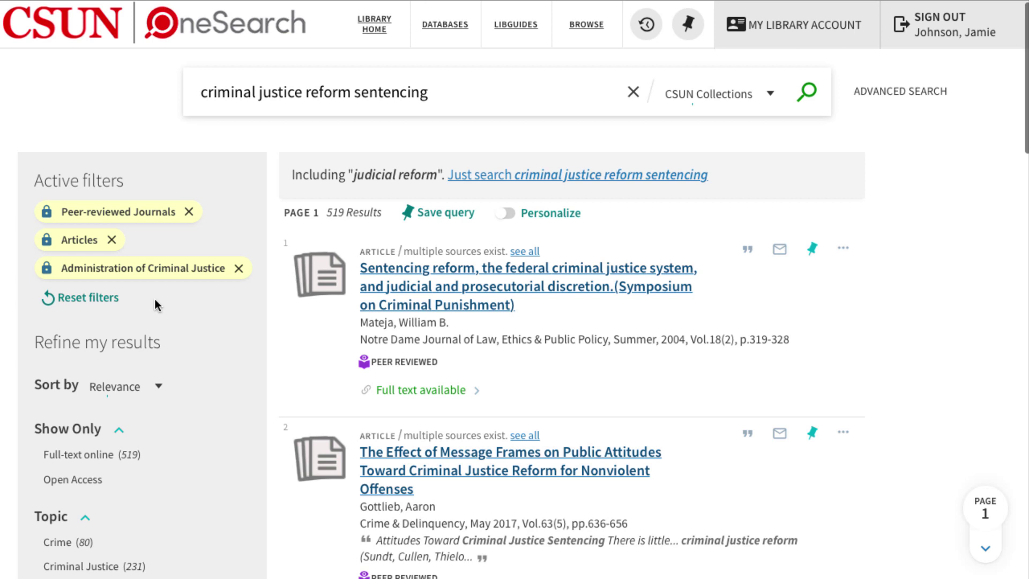
{"action": "left_click", "coordinate": [404, 305]}
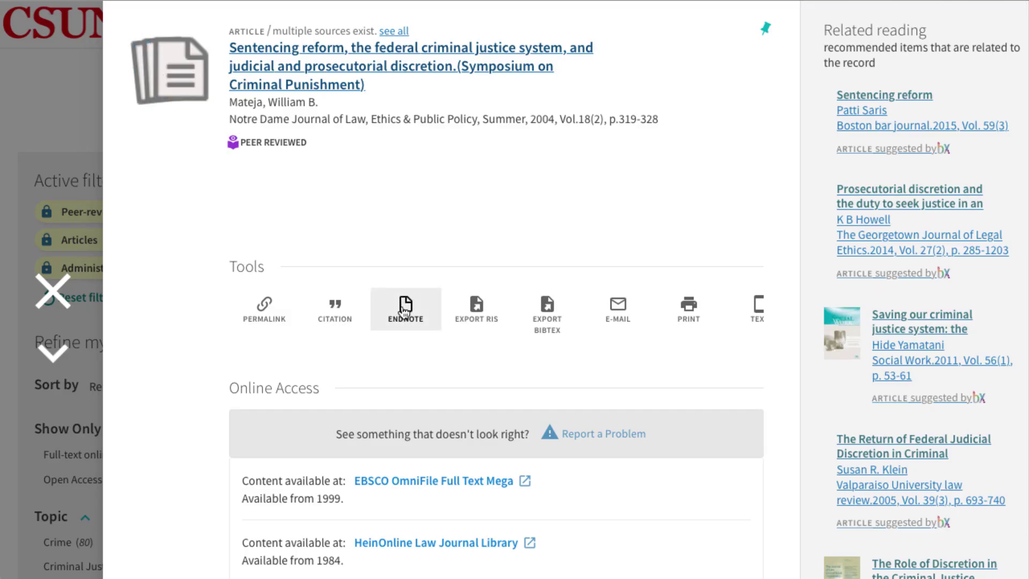
{"action": "scroll", "coordinate": [168, 374], "scroll_direction": "down", "scroll_amount": 5}
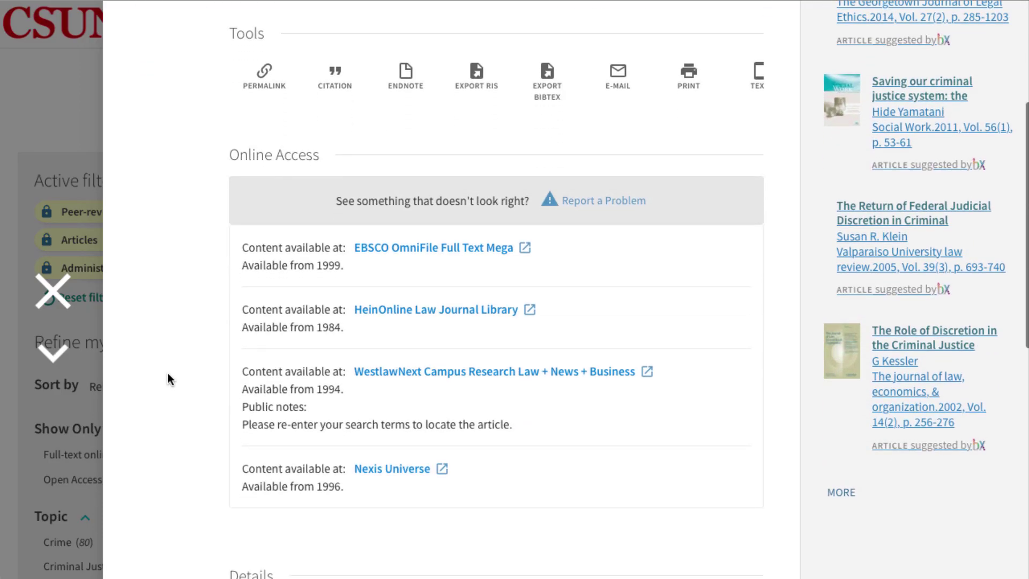
Step: Open the article in EBSCO OmniFile Full Text Mega in a new tab, then return to OneSearch
{"action": "left_click", "coordinate": [392, 247]}
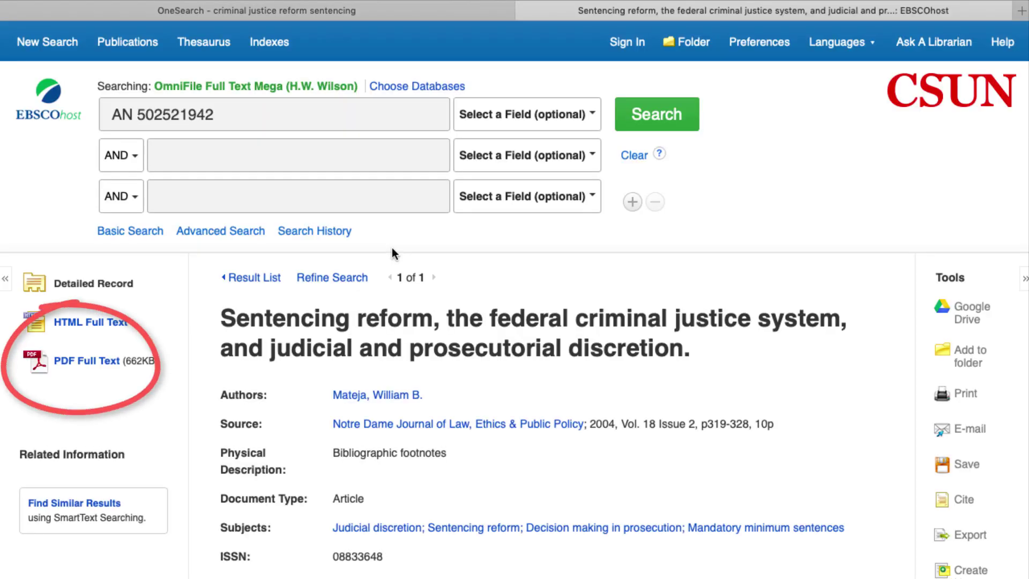
{"action": "left_click", "coordinate": [364, 7]}
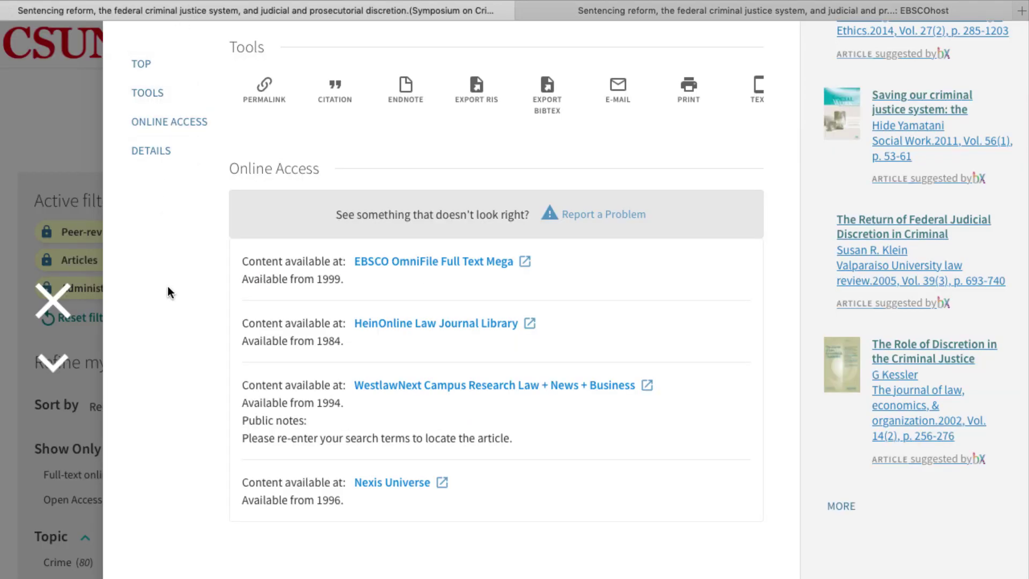
Step: Pin the first result to favorites after viewing its Citation and E-mail options
{"action": "left_click", "coordinate": [54, 300]}
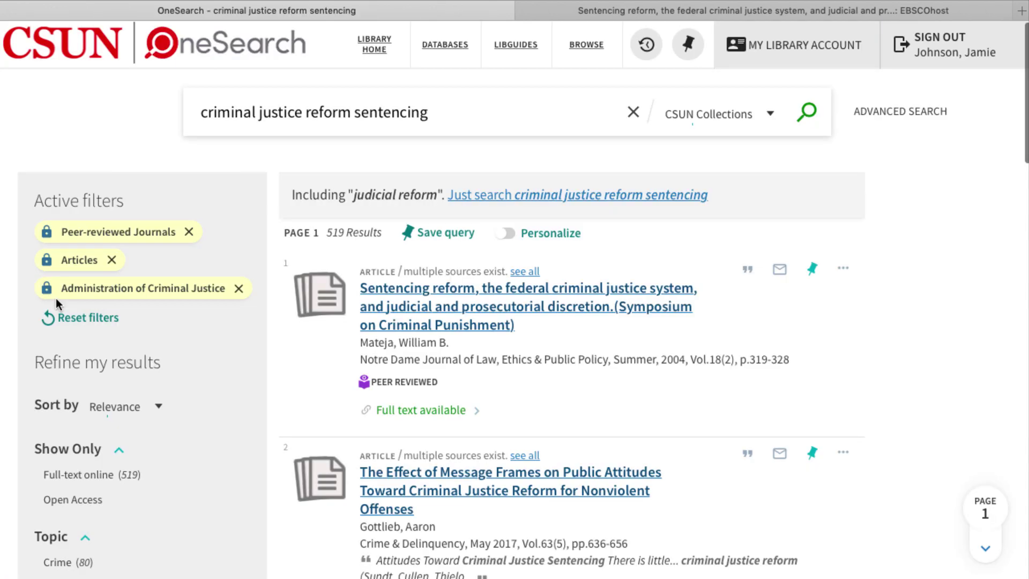
{"action": "left_click", "coordinate": [751, 272]}
{"action": "scroll", "coordinate": [761, 367], "scroll_direction": "down", "scroll_amount": 2}
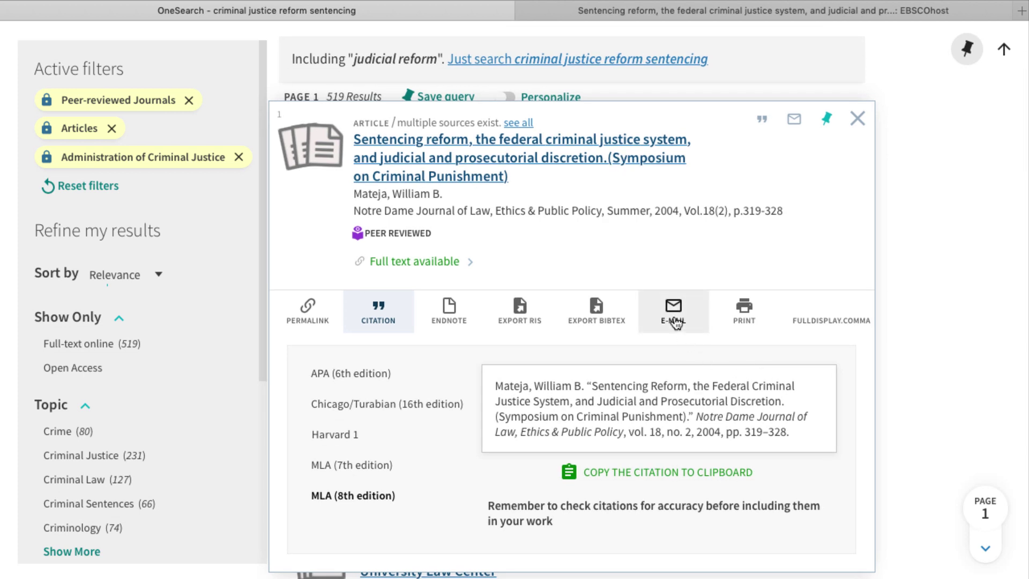
{"action": "left_click", "coordinate": [676, 323]}
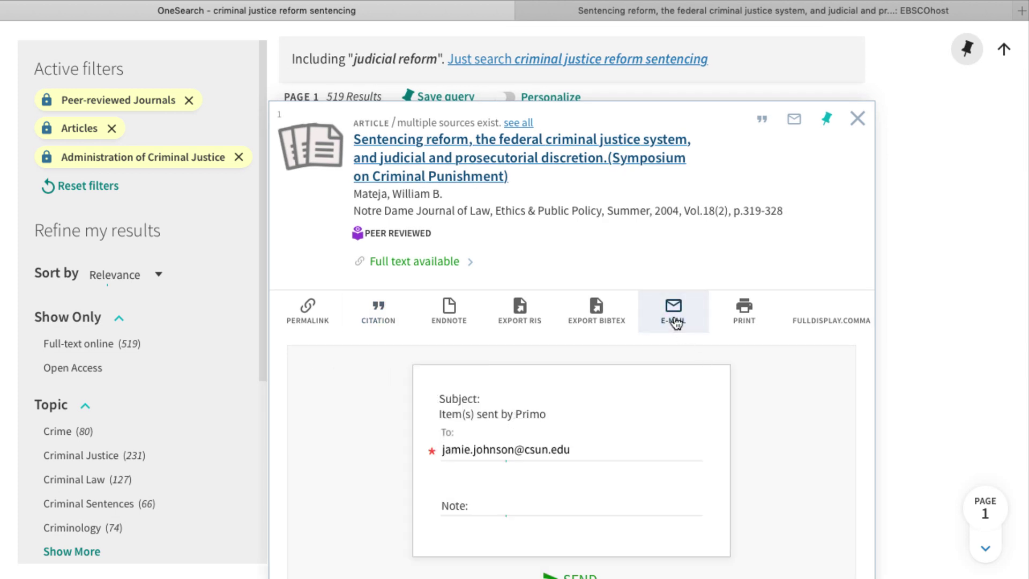
{"action": "left_click", "coordinate": [825, 126]}
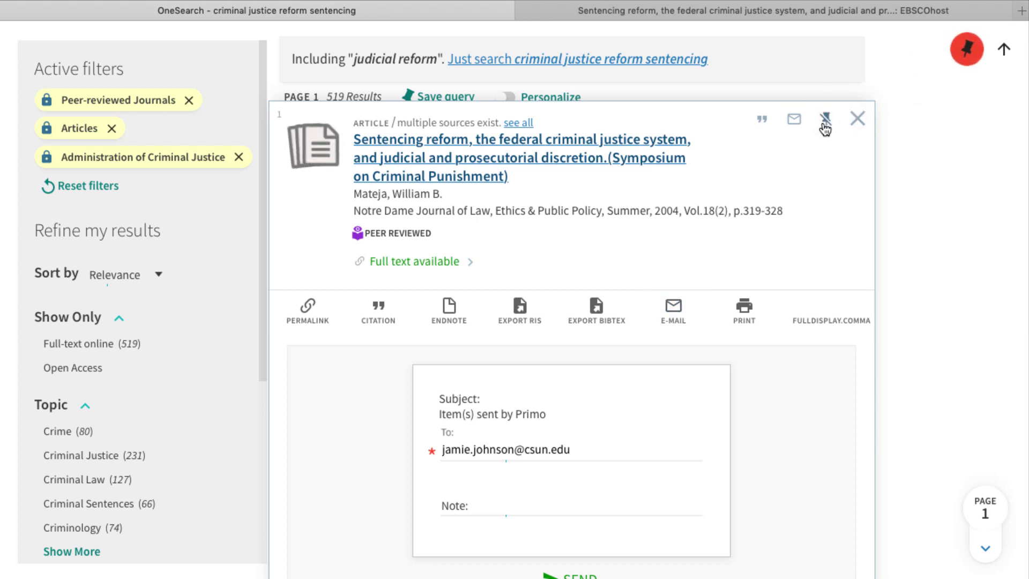
Step: Save the search query to favorites and view the list of 7 saved searches
{"action": "scroll", "coordinate": [818, 153], "scroll_direction": "up", "scroll_amount": 2}
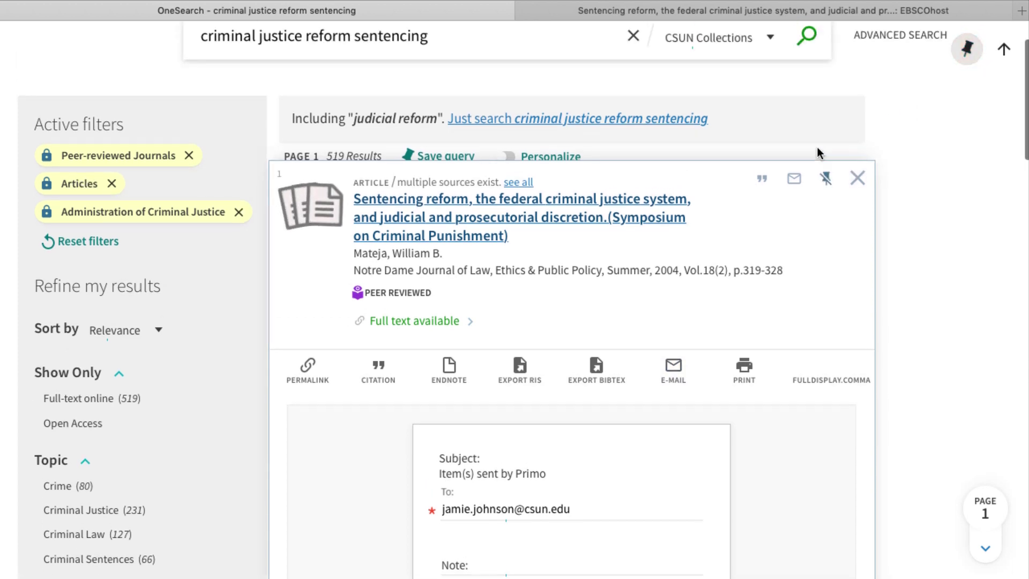
{"action": "left_click", "coordinate": [857, 181]}
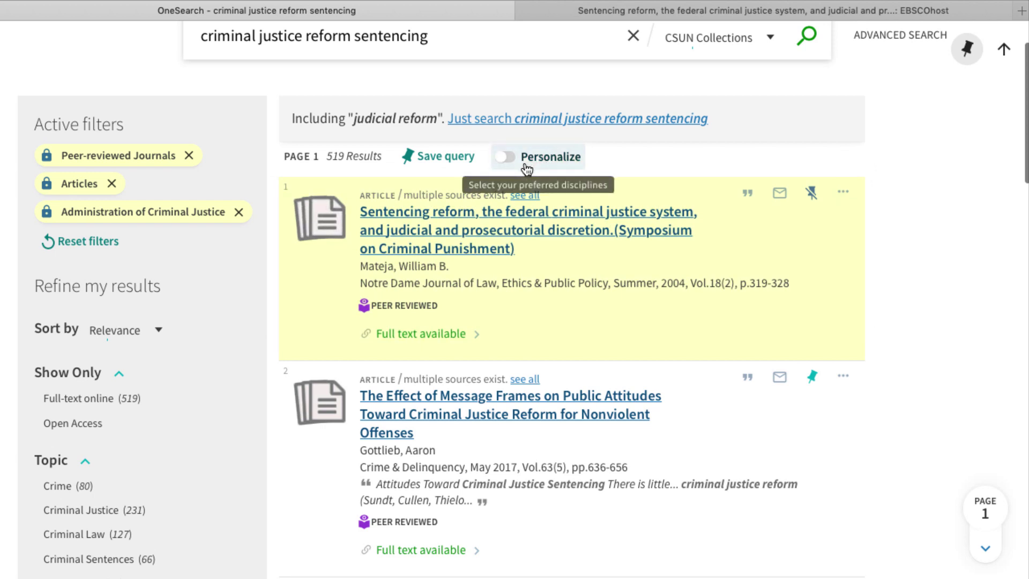
{"action": "left_click", "coordinate": [440, 166]}
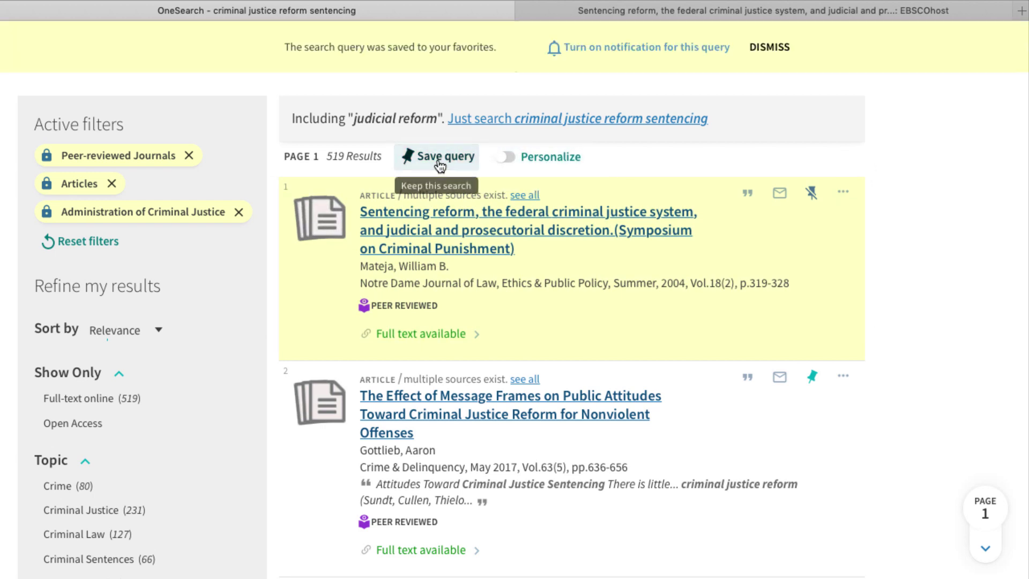
{"action": "scroll", "coordinate": [811, 138], "scroll_direction": "up", "scroll_amount": 2}
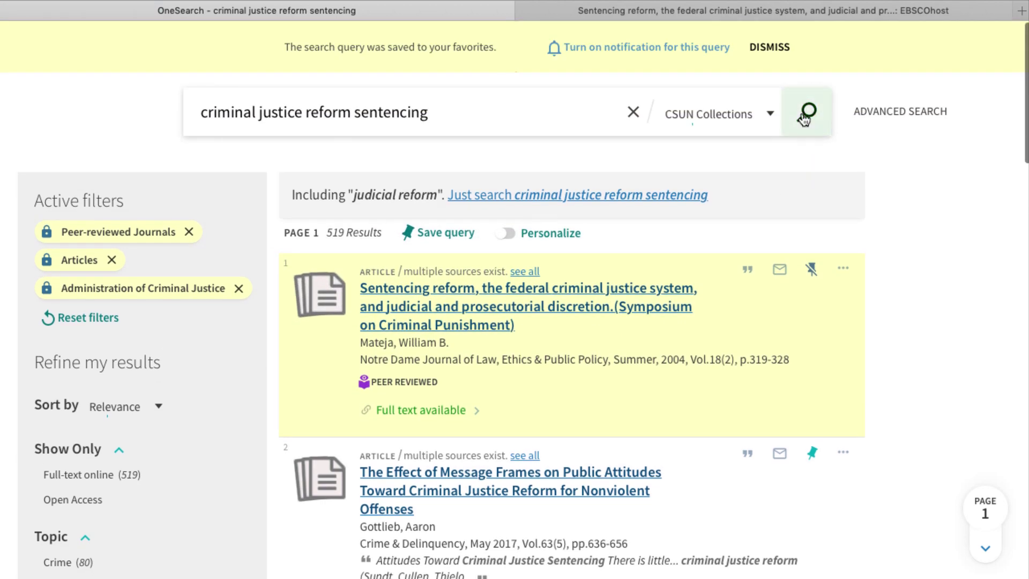
{"action": "left_click", "coordinate": [770, 48]}
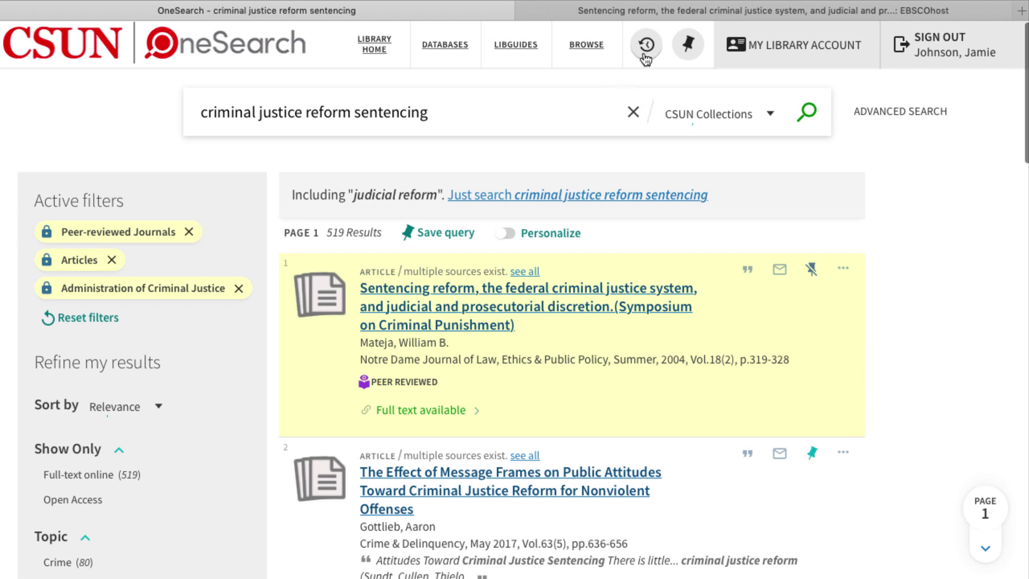
{"action": "left_click", "coordinate": [645, 56]}
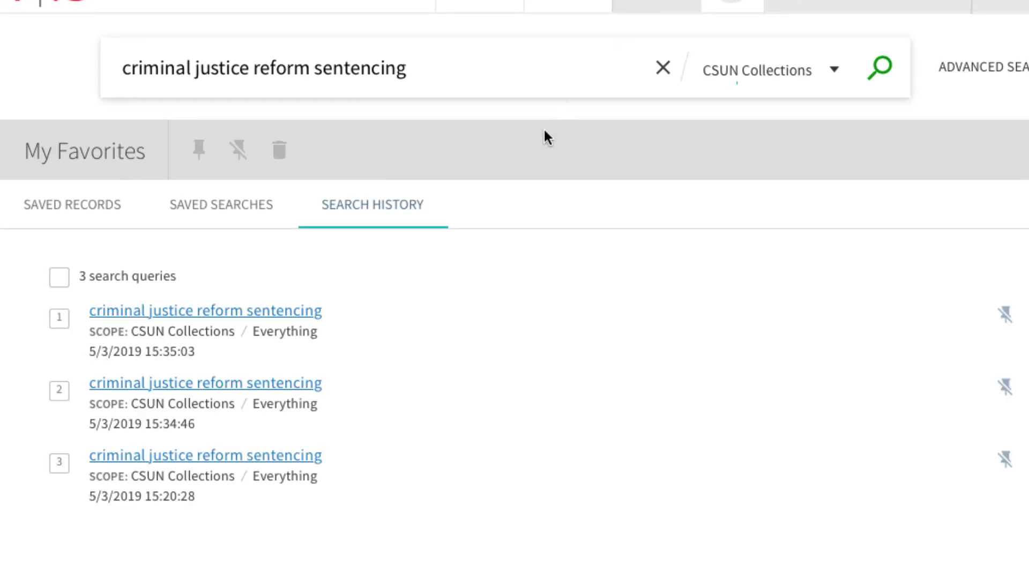
{"action": "left_click", "coordinate": [224, 210]}
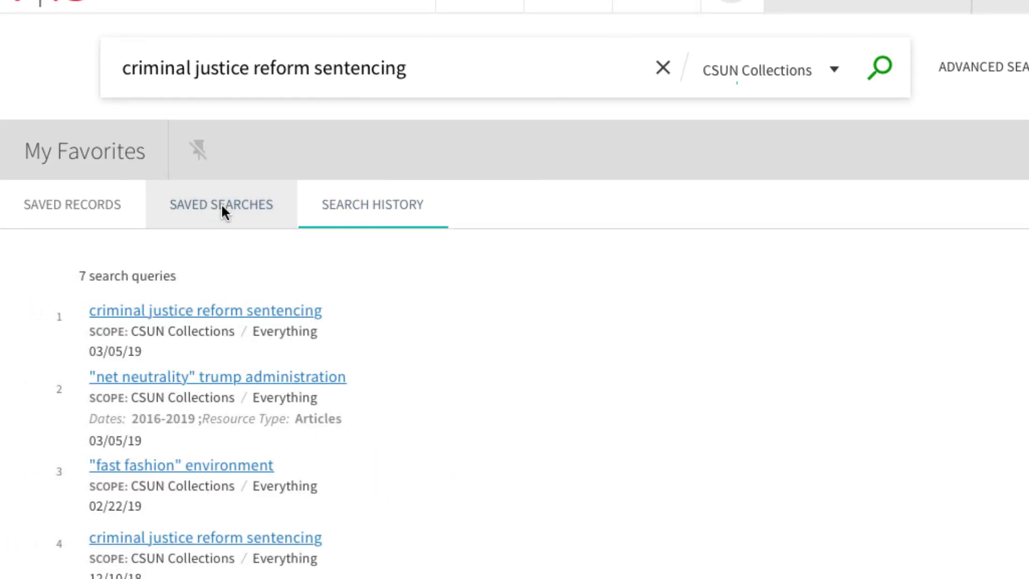